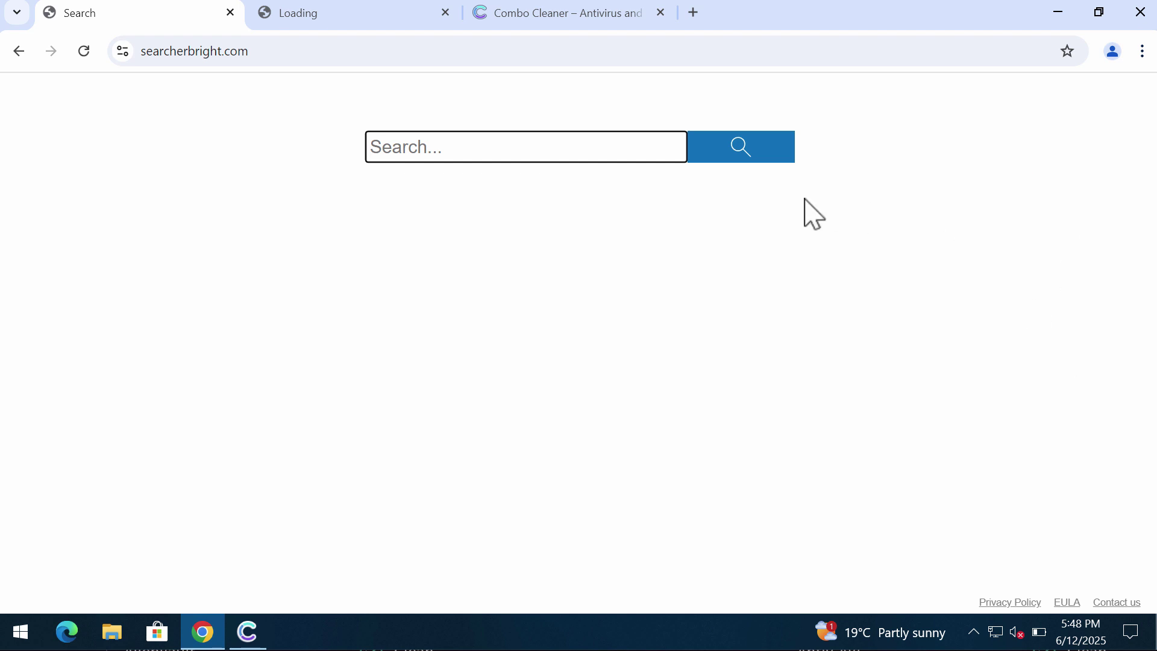
Step: Search 'car' on searcherbright.com and compare the resulting Bing 'car - Search' tab with the original page
text(car)
key(Return)
click(157, 24)
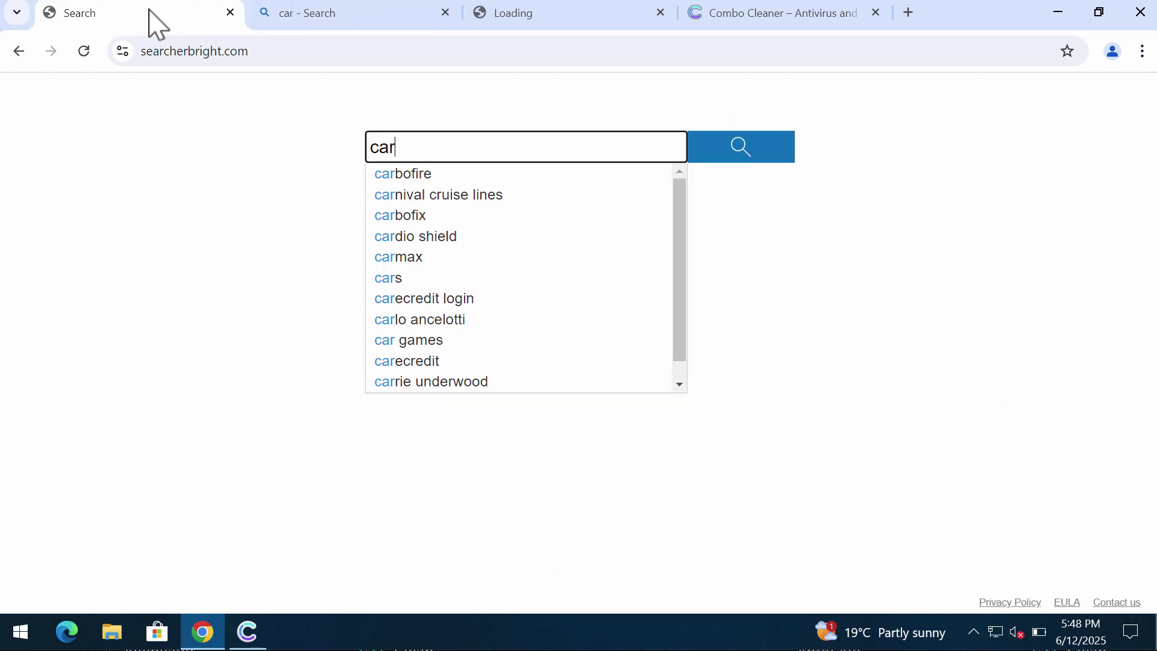
click(340, 12)
click(166, 23)
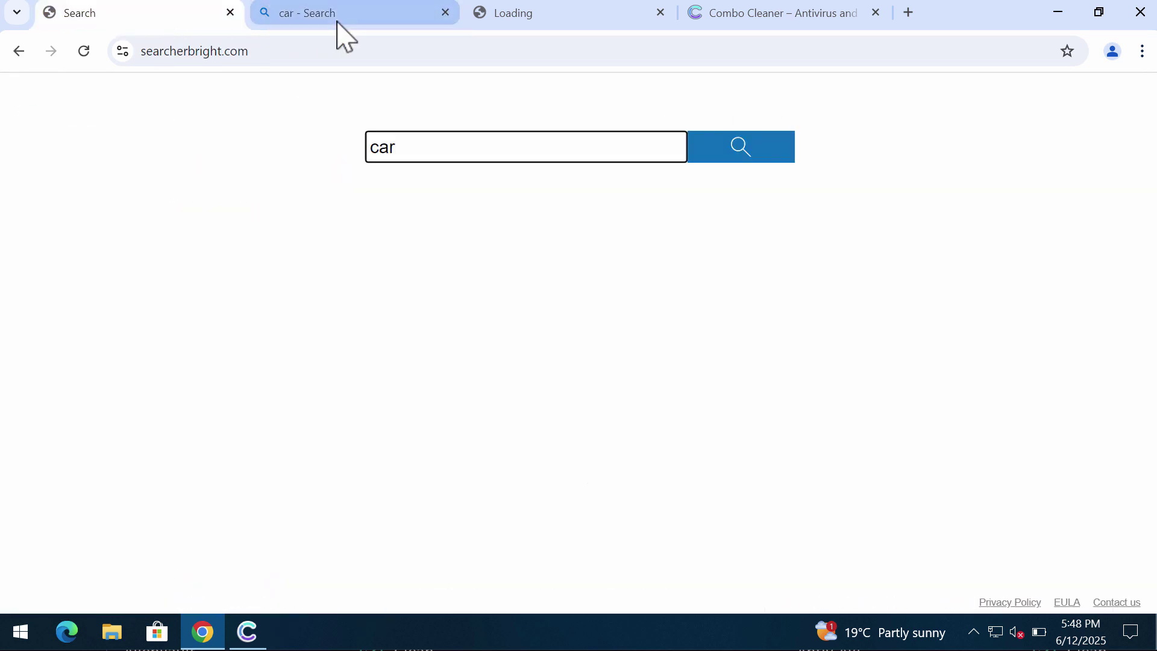
click(340, 25)
click(181, 15)
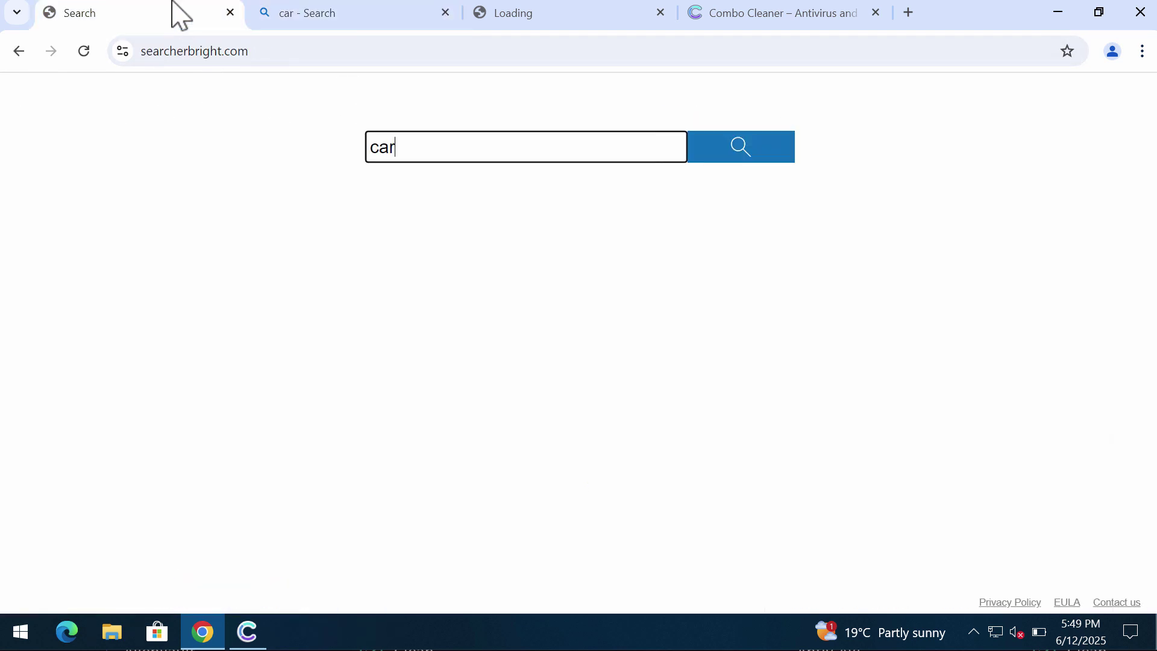
Step: Run the car search again, view the second Bing results tab, and return to searcherbright.com
click(726, 156)
click(149, 12)
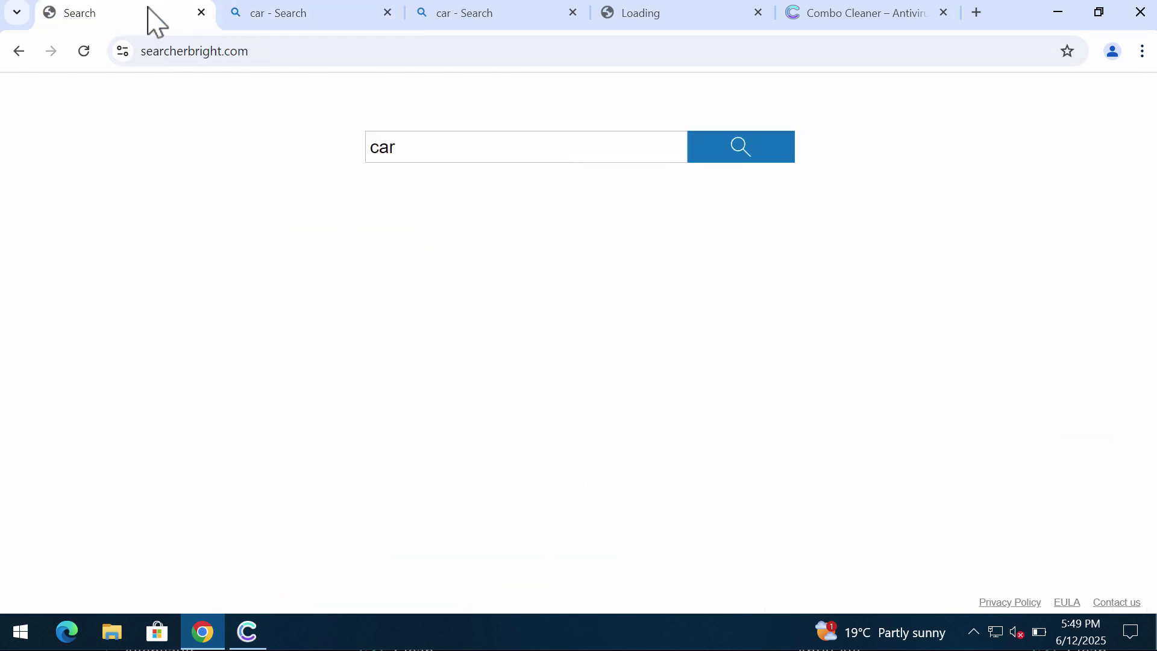
click(303, 19)
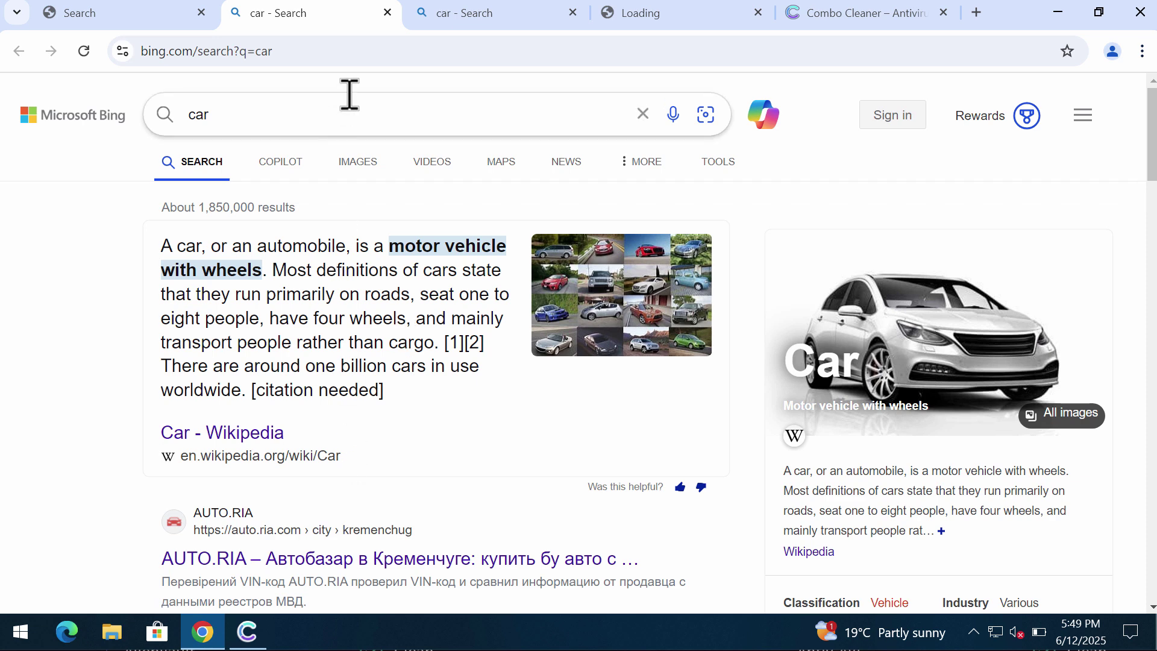
click(117, 17)
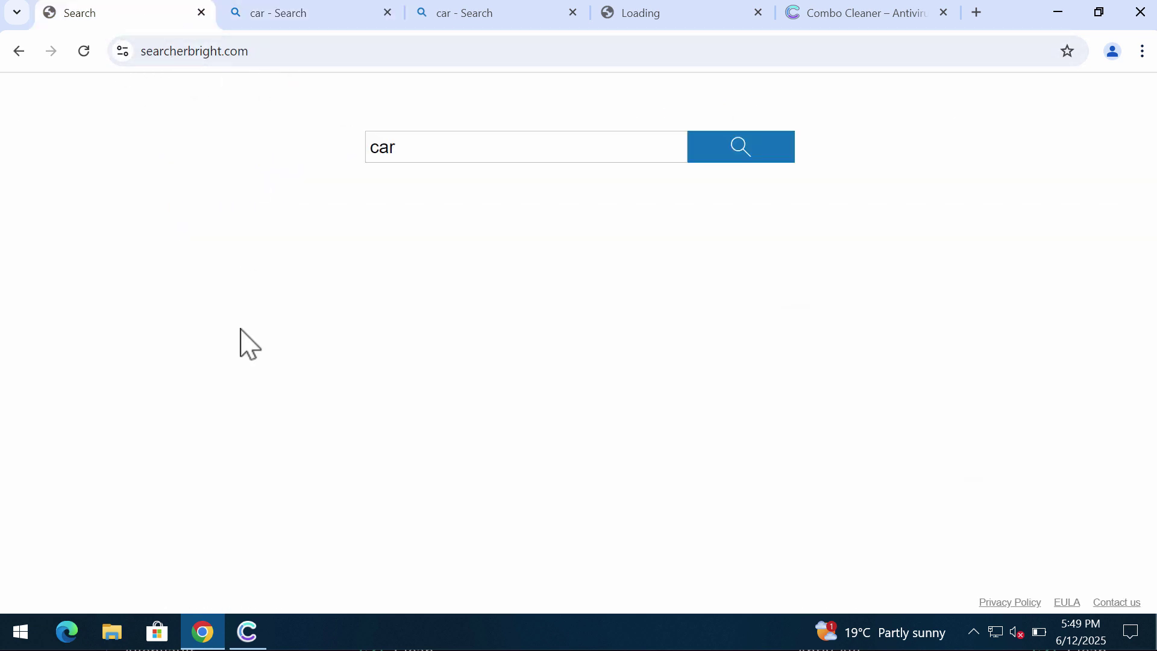
right_click(26, 635)
click(88, 512)
text(con)
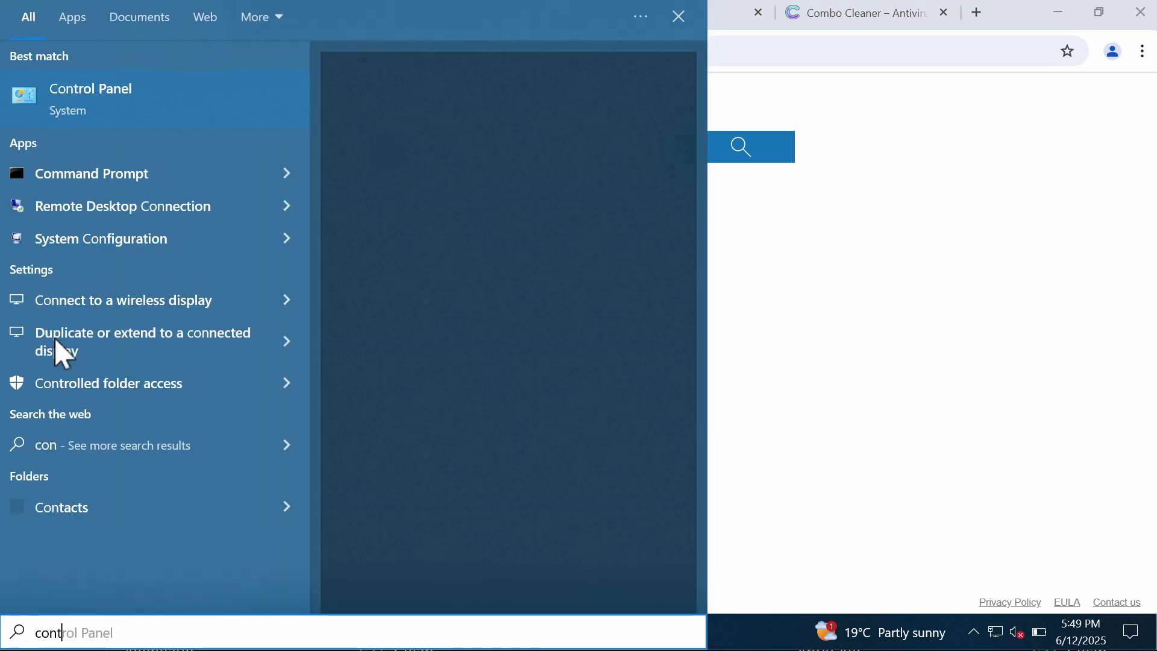
text(t)
click(150, 125)
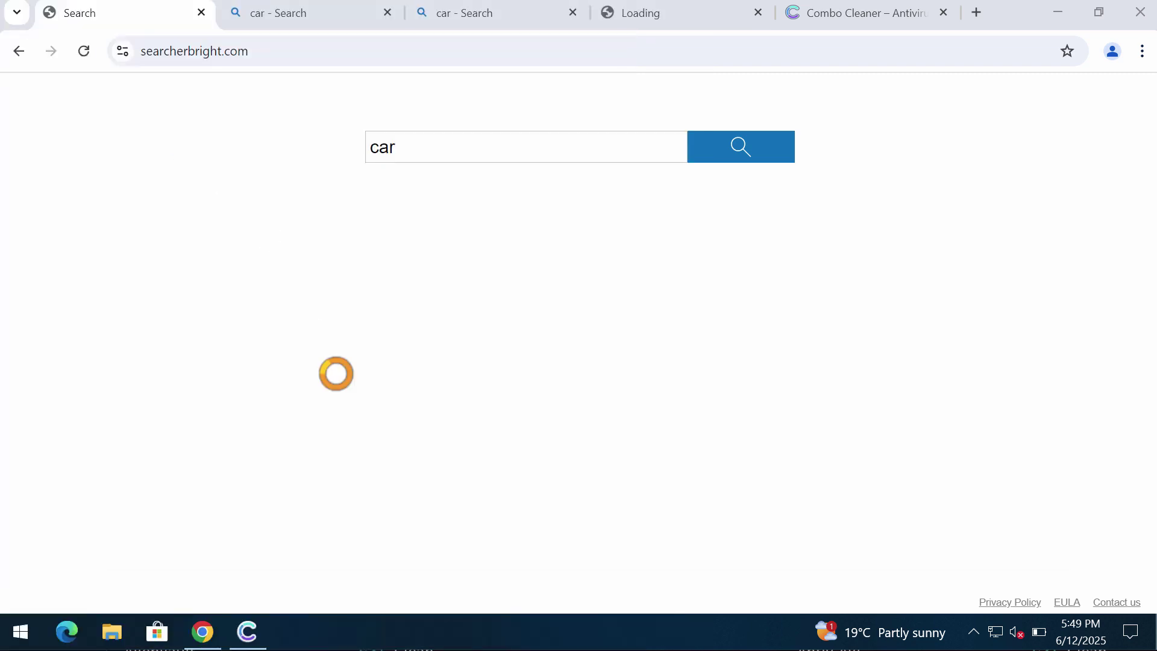
click(375, 397)
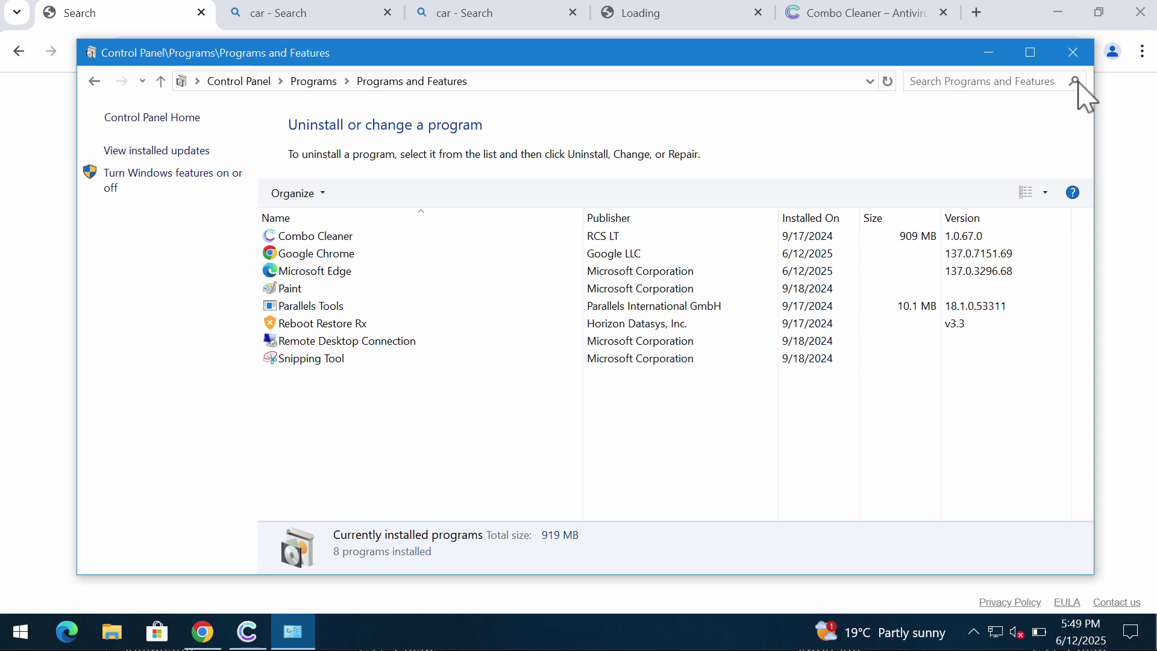
click(1073, 54)
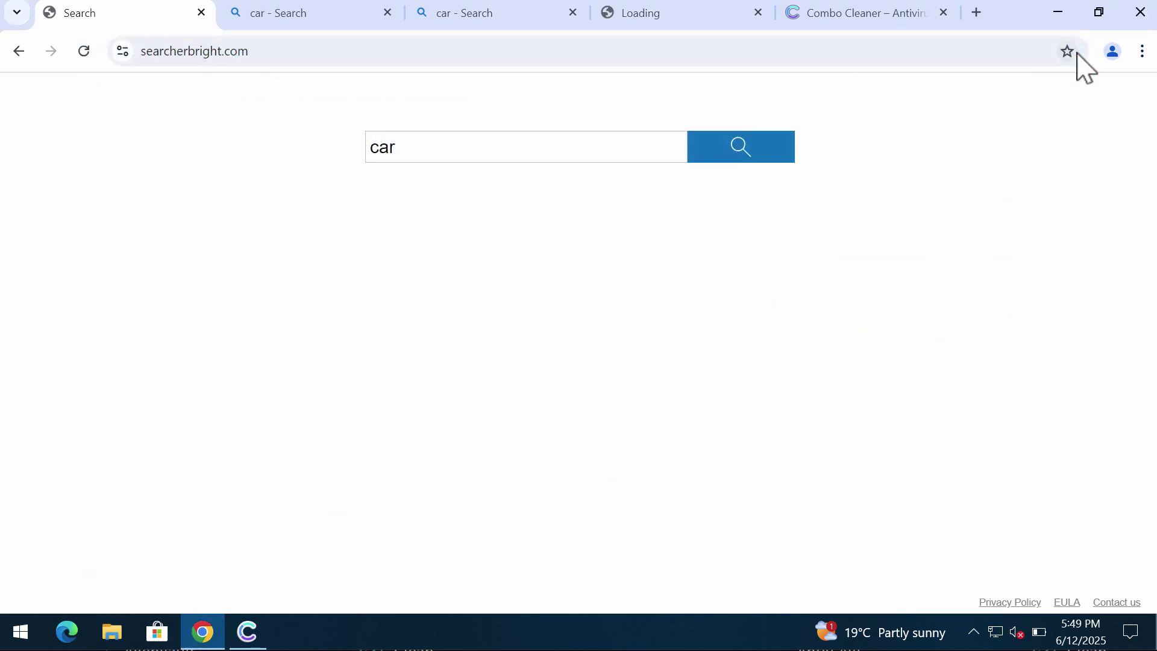
Step: Check Chrome's Manage Extensions page, which lists only Google Docs Offline
click(1145, 53)
mouse_move(979, 321)
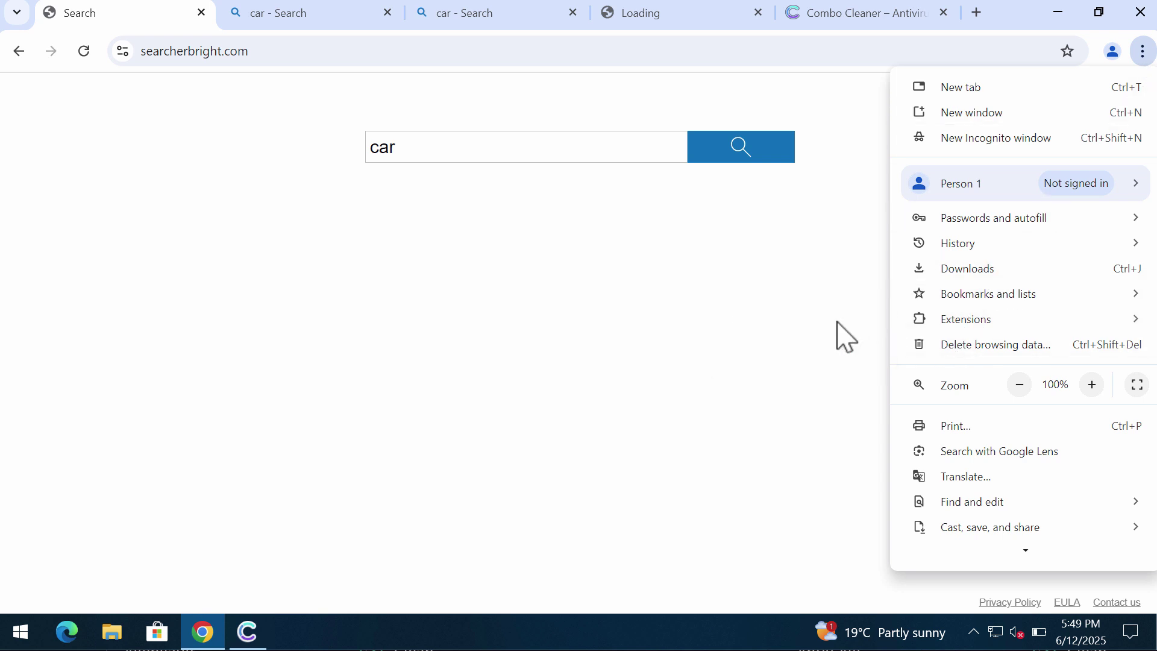
mouse_move(920, 332)
click(794, 320)
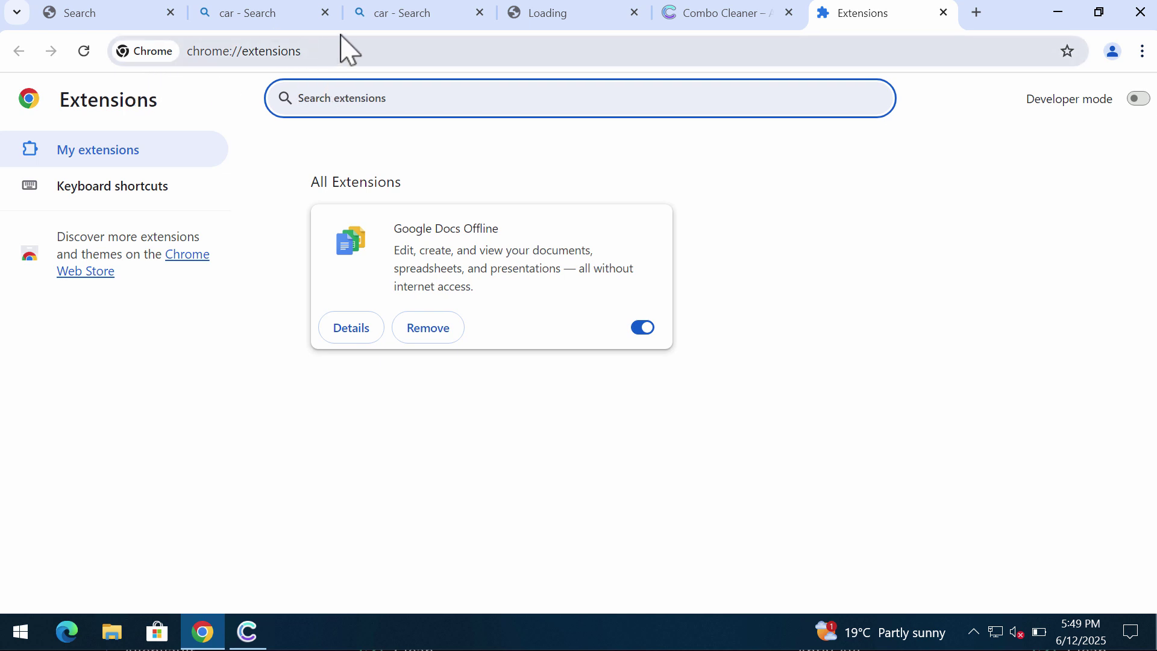
Step: Close both 'car - Search' tabs and load combocleaner.com in the address bar
click(326, 13)
click(326, 12)
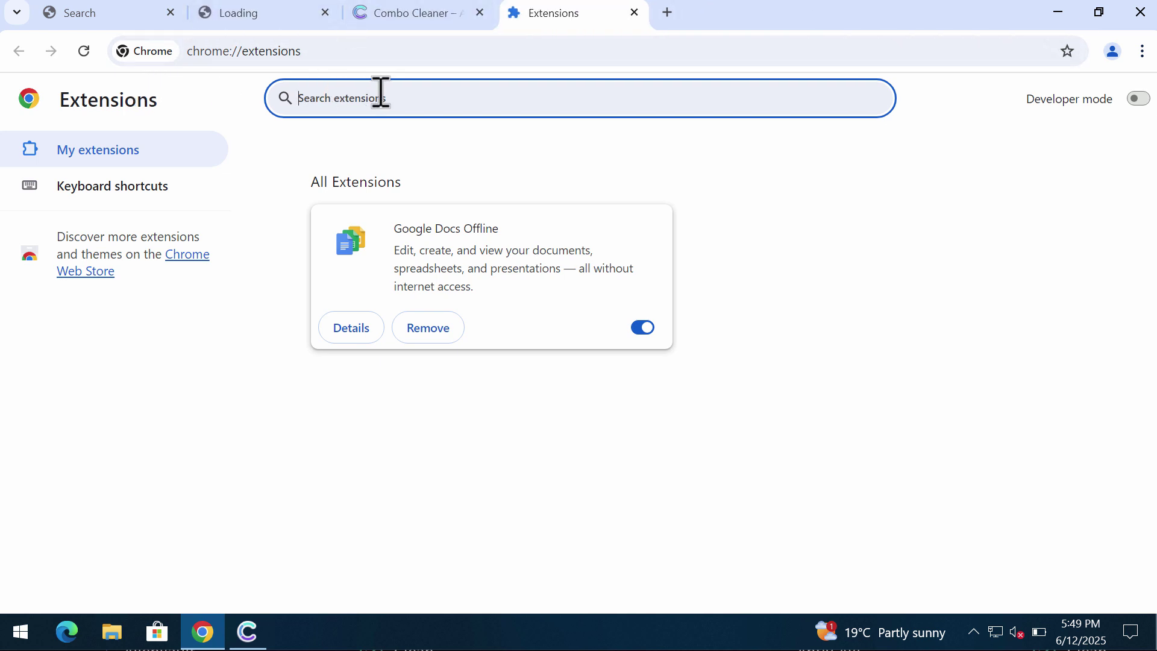
click(393, 45)
text(c)
key(Return)
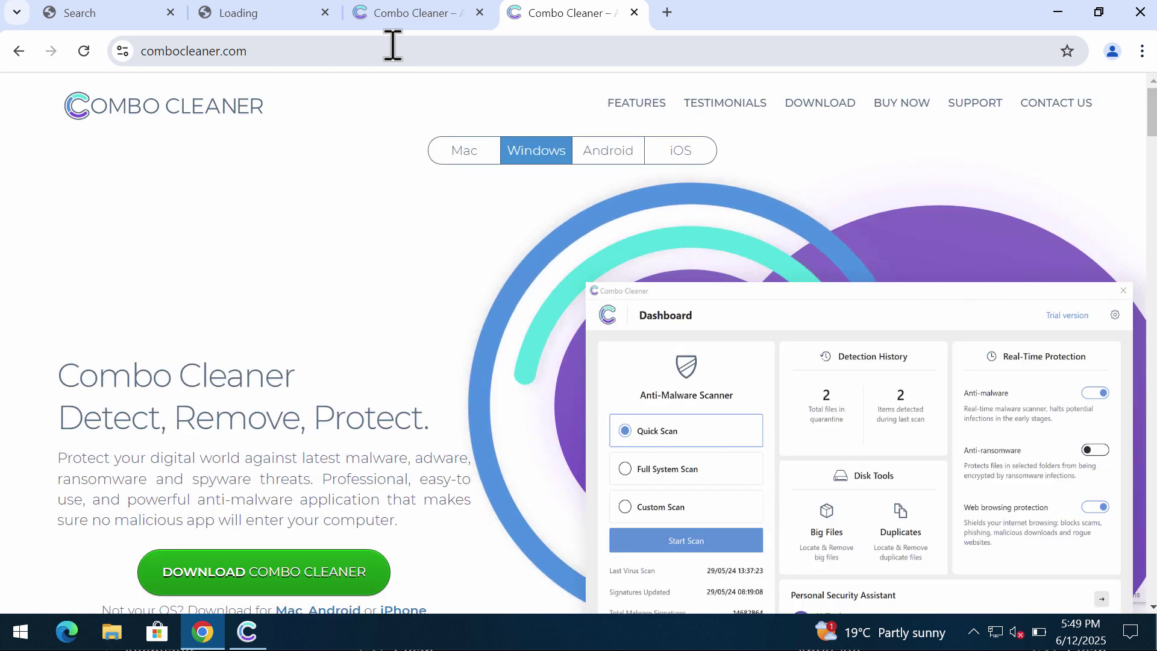
Step: Close the duplicate combocleaner.com tab and minimize Chrome to reveal the Combo Cleaner dashboard
click(480, 13)
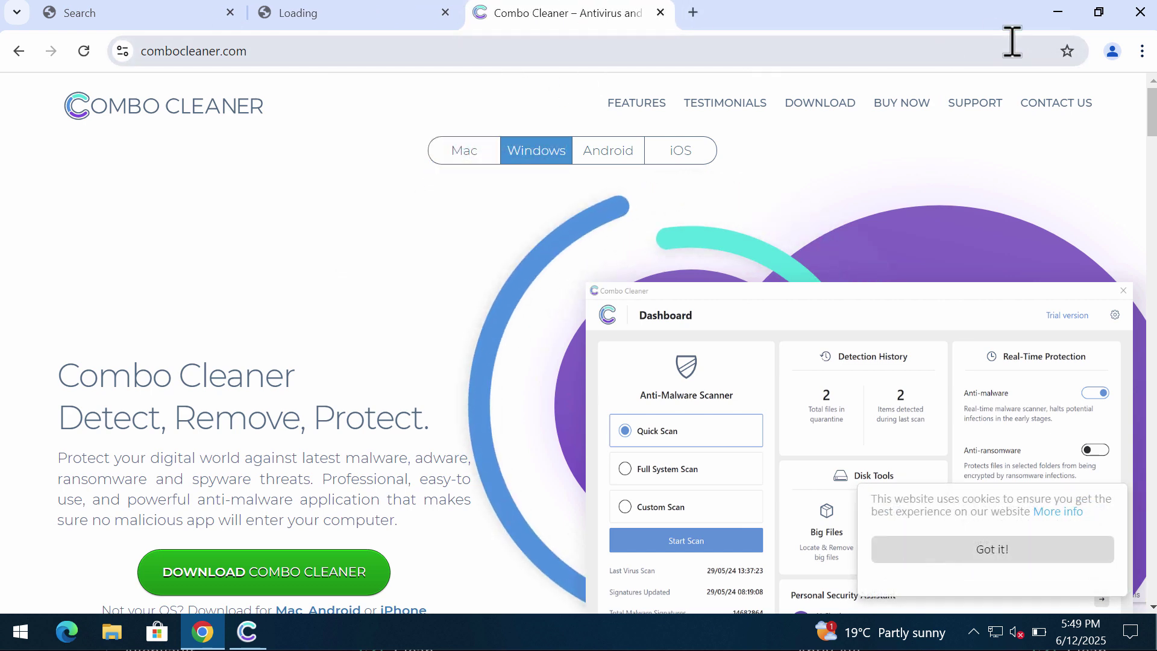
click(1062, 19)
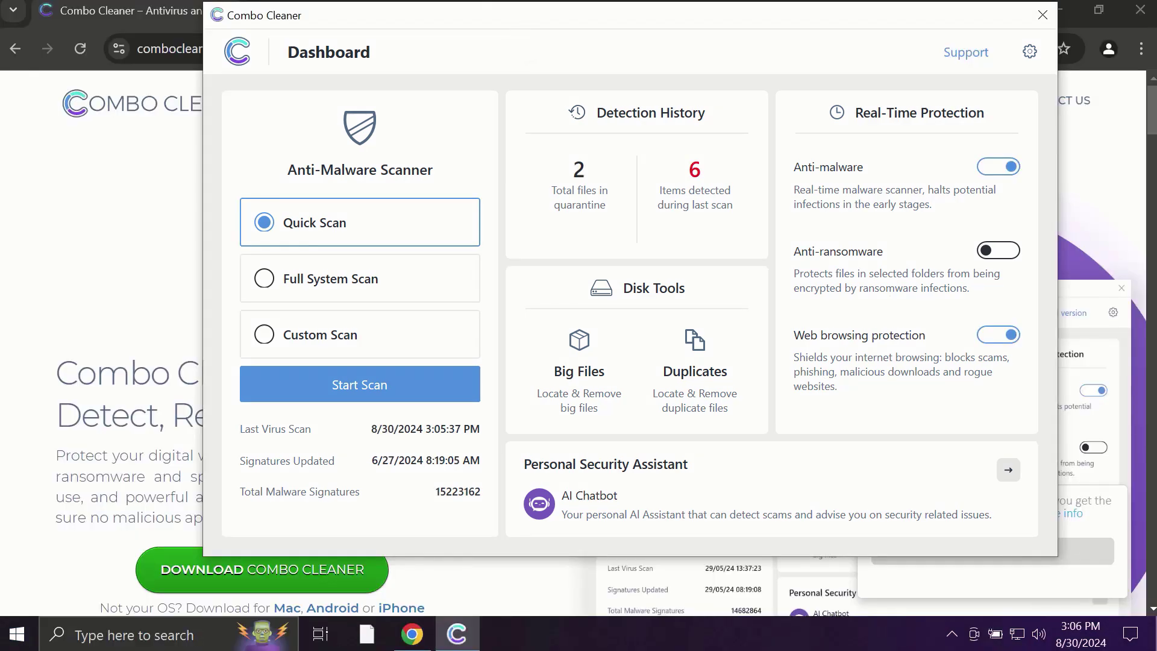
drag(526, 21, 504, 38)
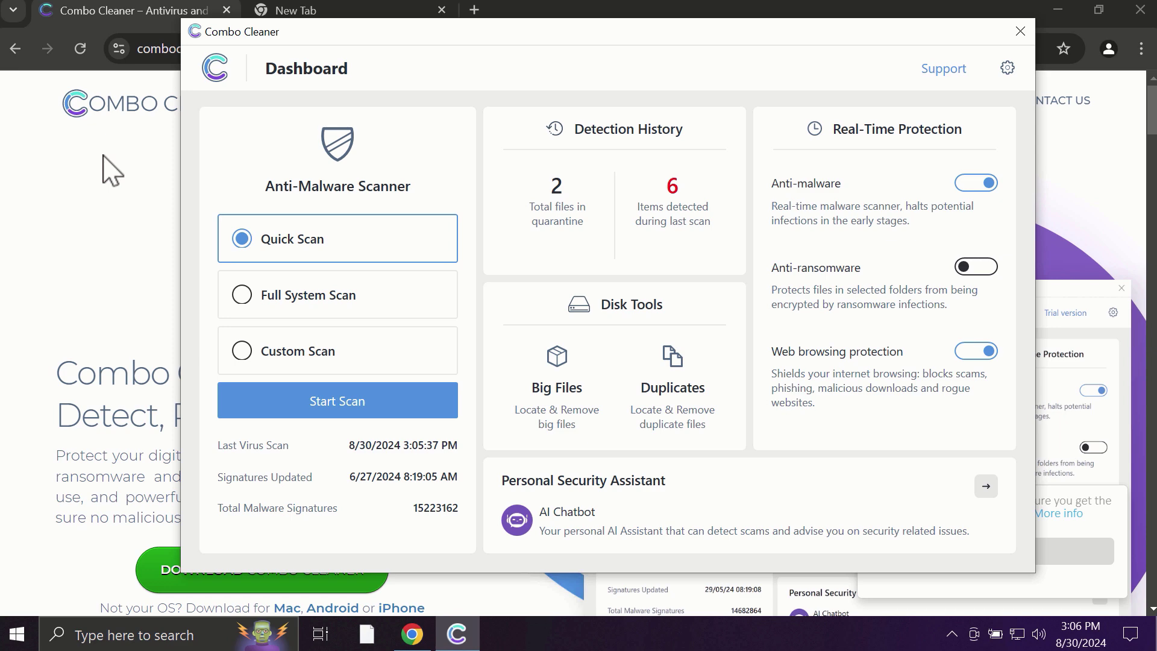
key(alt+Tab)
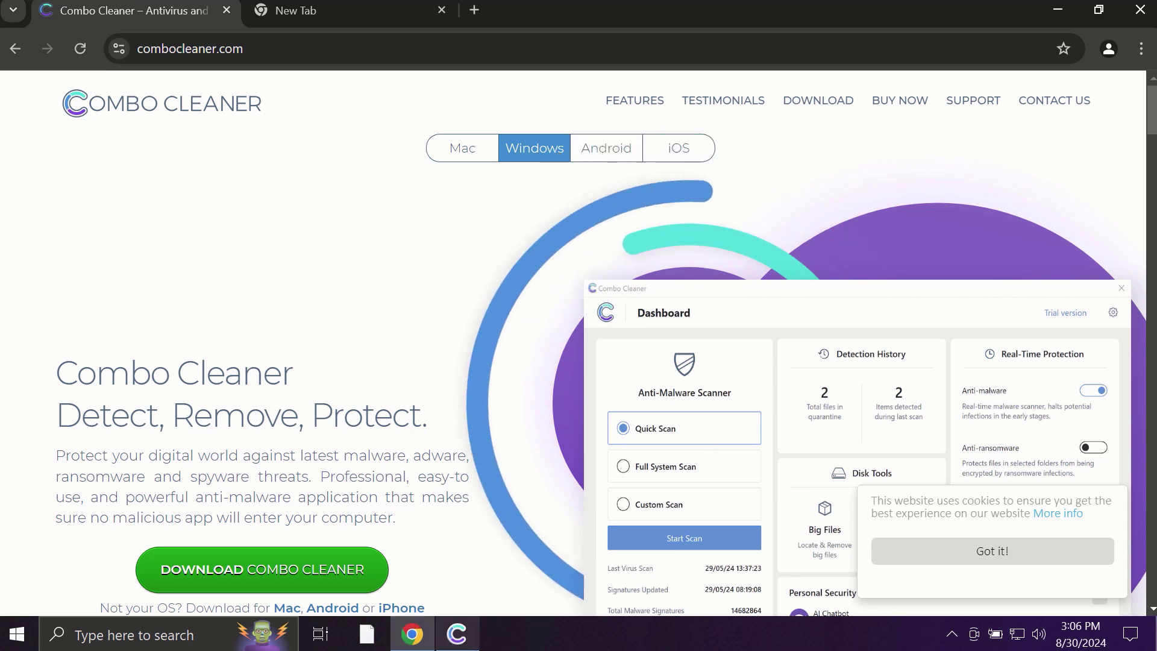
click(465, 628)
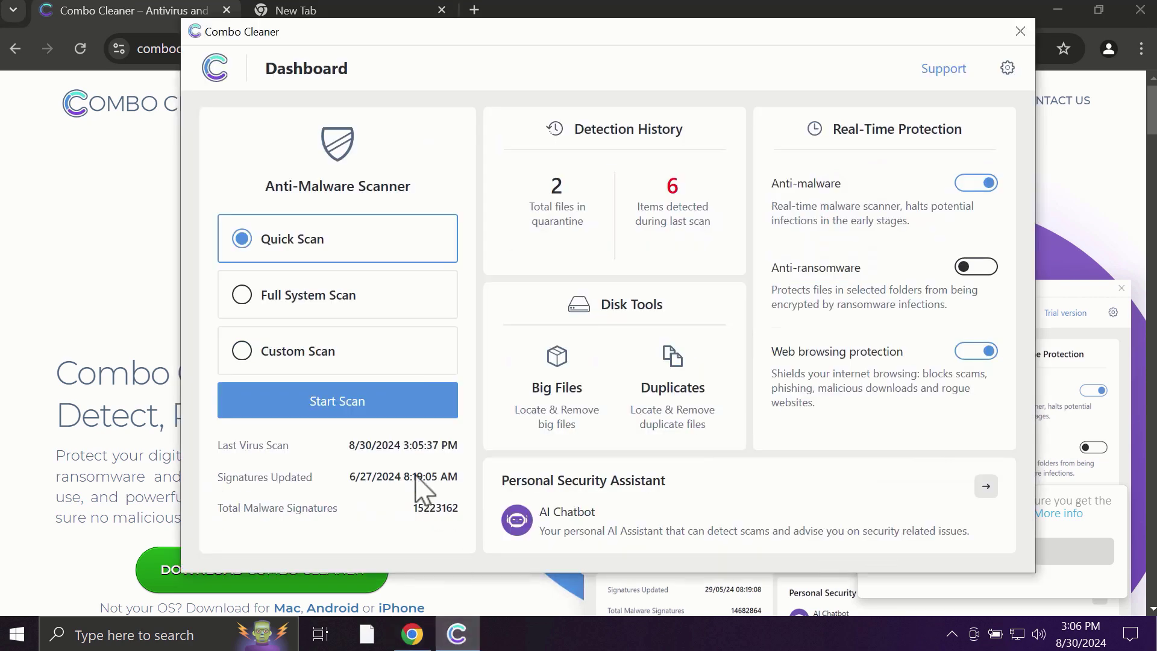
Step: Start a Quick Scan and dismiss the Backup settings notification while it finds 6 items
click(414, 403)
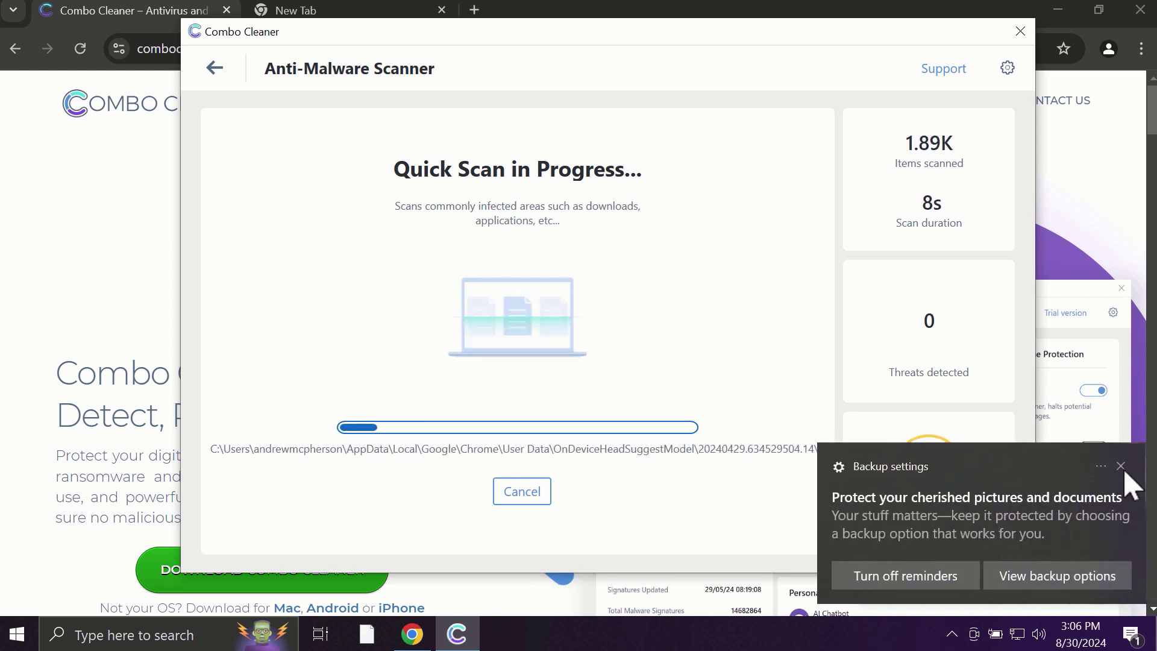
click(1121, 467)
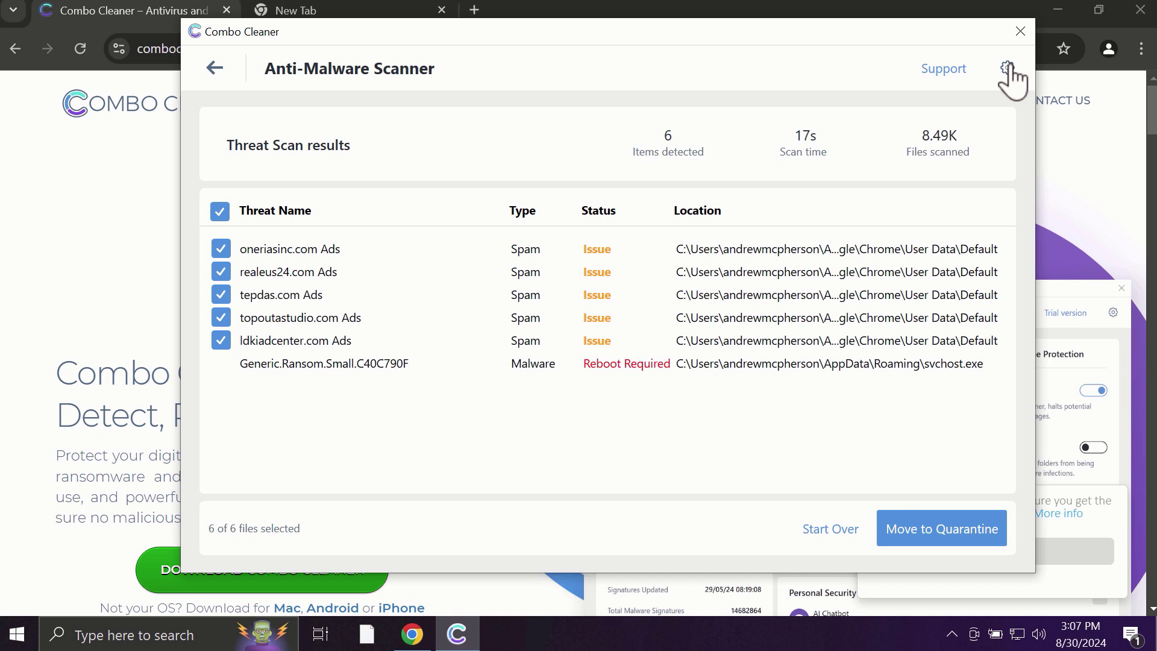
Step: Open Combo Cleaner's Settings on the Anti-Ransomware page, showing no protected folders or trusted programs
click(1008, 67)
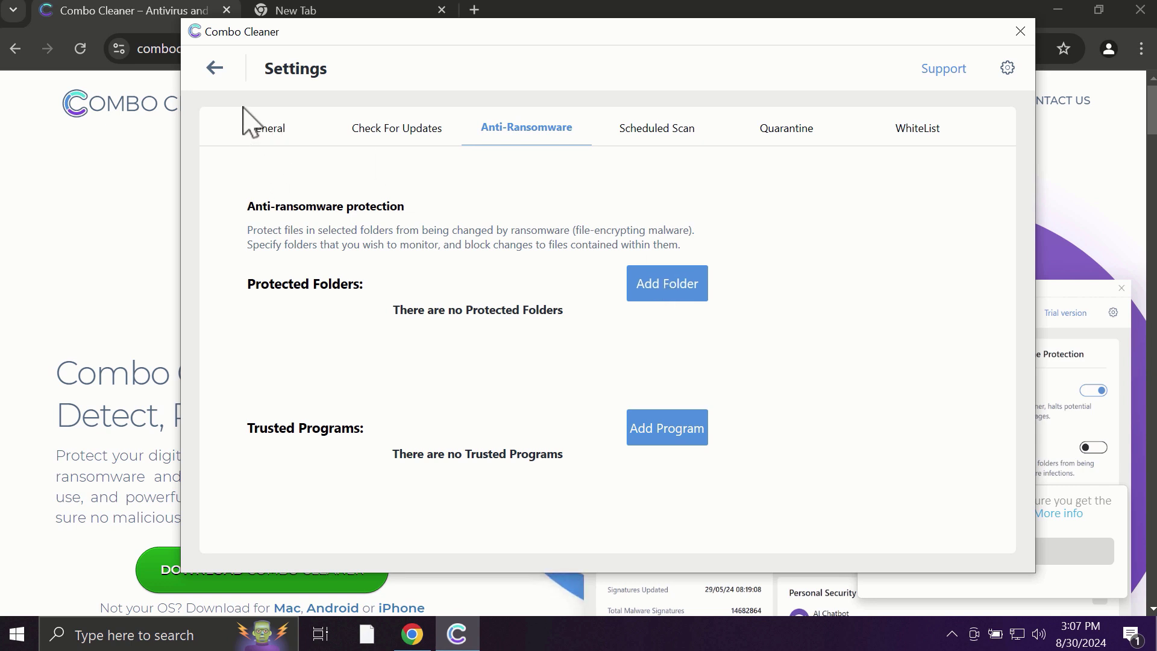
Step: Go back from Settings to the Combo Cleaner dashboard showing the 8/30/2024 scan
click(214, 68)
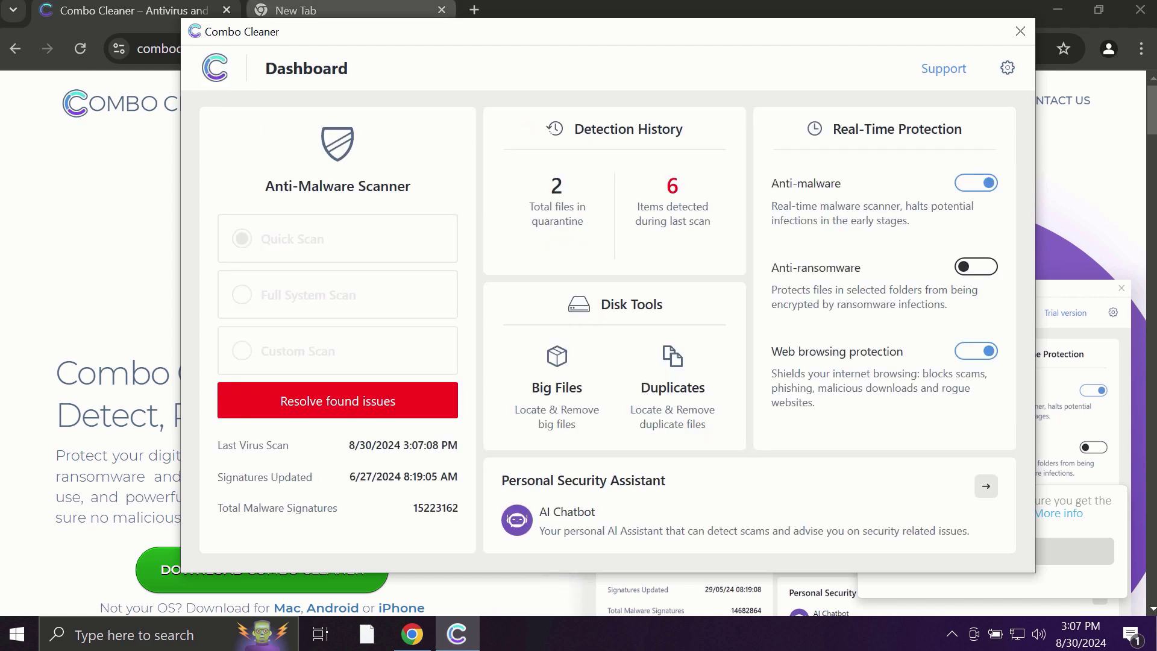